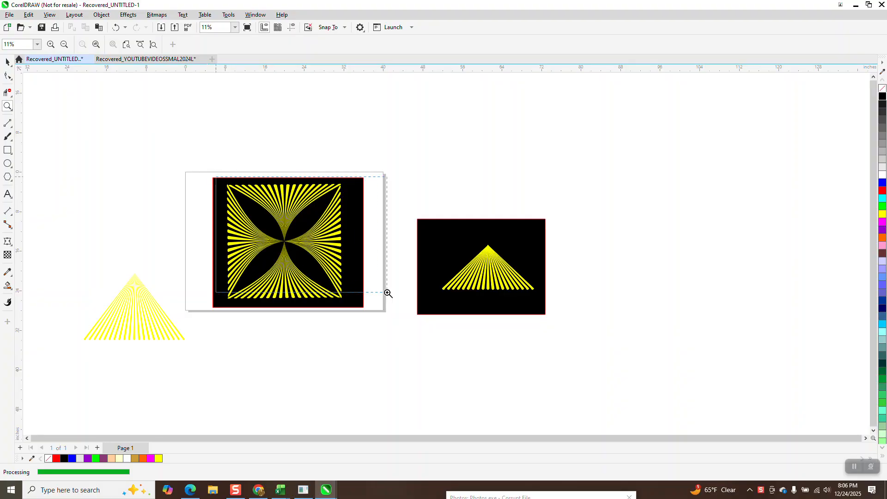
# - Move the framed four-petal pattern off the page and bring the loose yellow ray fan onto the page's lower edge
pyautogui.scroll(-2, 563, 305)
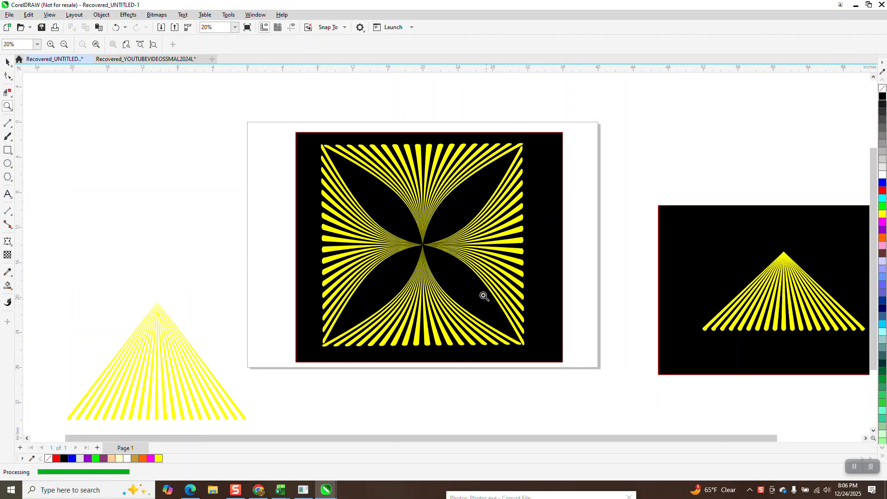
pyautogui.click(7, 62)
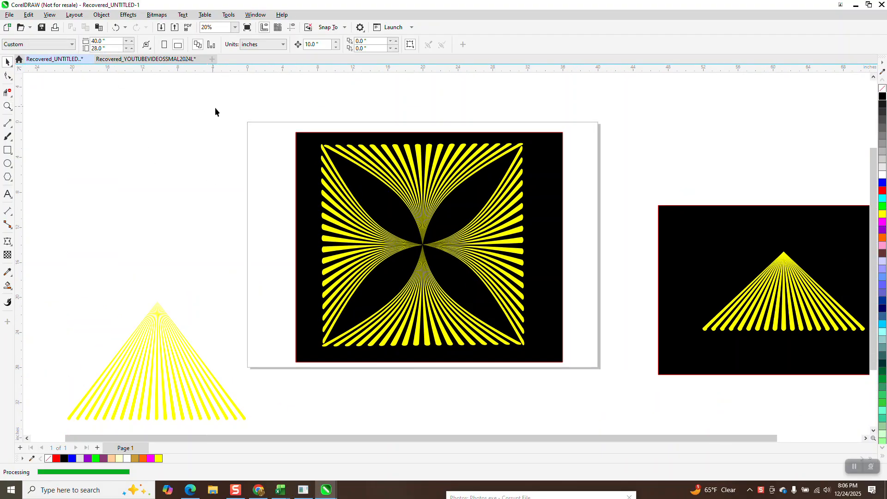
pyautogui.moveTo(283, 123); pyautogui.dragTo(585, 381)
pyautogui.moveTo(528, 289); pyautogui.dragTo(213, 225)
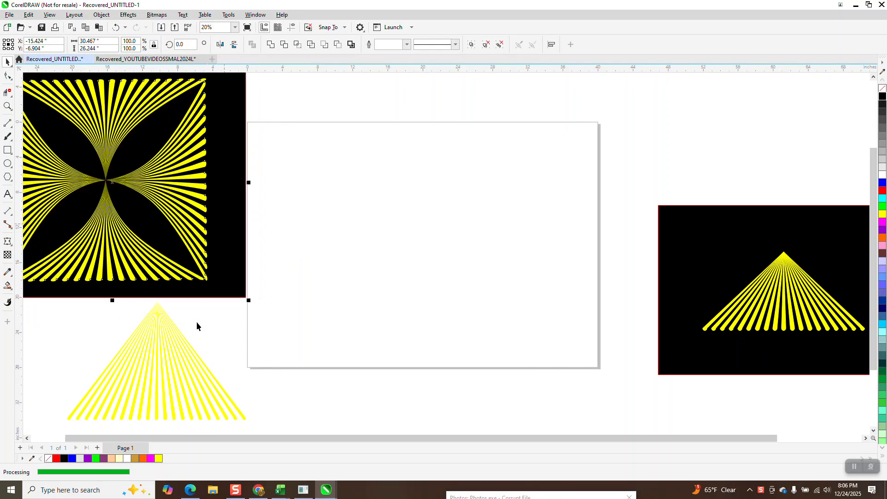
pyautogui.moveTo(184, 353); pyautogui.dragTo(518, 365)
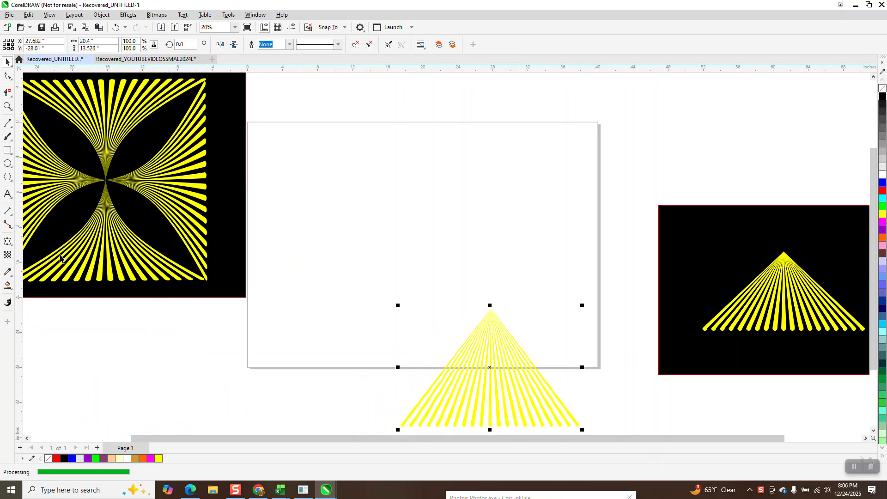
# - Draw a square about 17.7 inches wide and centre it on the page
pyautogui.click(7, 150)
pyautogui.moveTo(518, 149)
pyautogui.mouseDown()
pyautogui.moveTo(406, 258)
pyautogui.moveTo(402, 301)
pyautogui.mouseUp()
pyautogui.press('p')
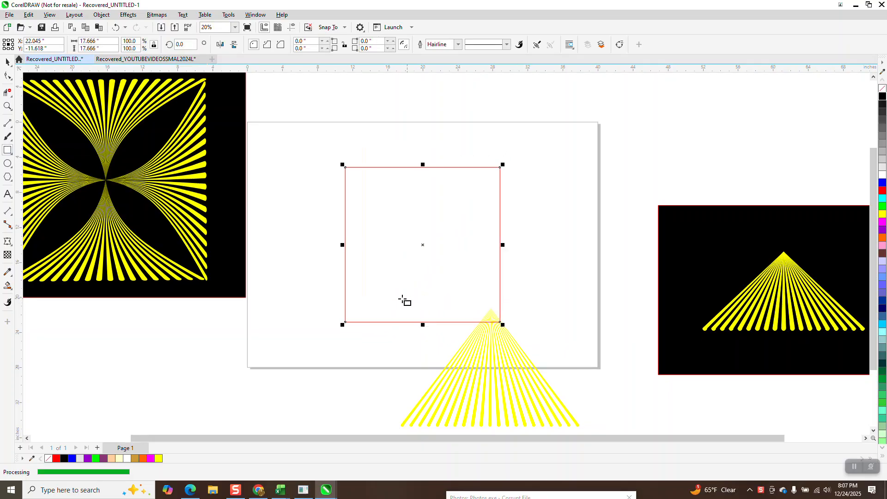
# - Draw both diagonals of the square from corner to corner as straight two-point lines
pyautogui.click(9, 125)
pyautogui.click(38, 130)
pyautogui.moveTo(345, 168); pyautogui.dragTo(499, 322)
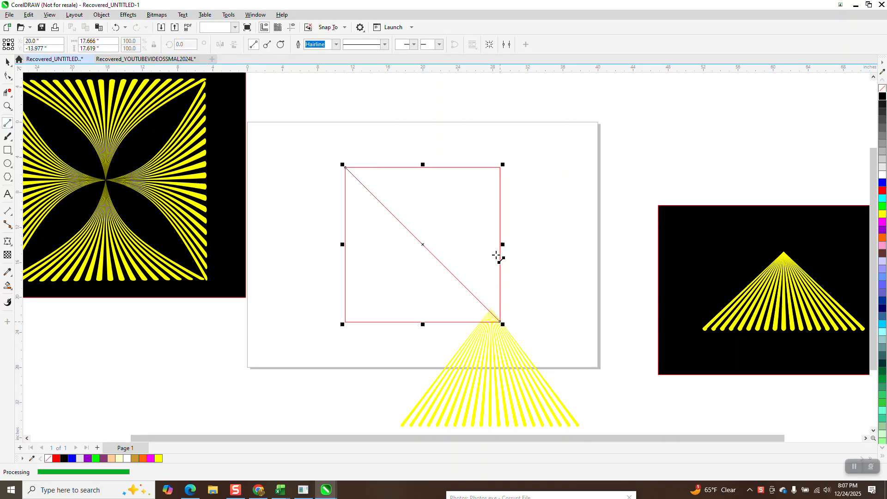
pyautogui.moveTo(500, 168); pyautogui.dragTo(346, 321)
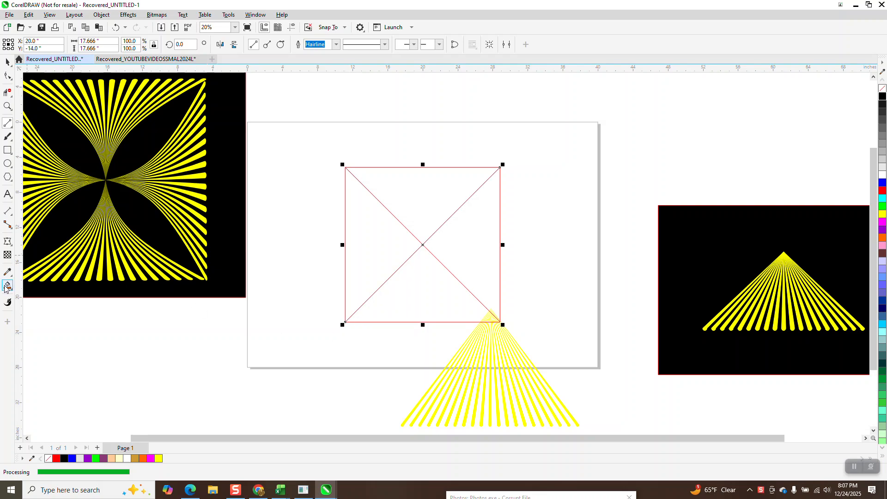
# - Move the yellow ray fan clear of the square and delete the trial orange fill from the lower triangle
pyautogui.click(420, 295)
pyautogui.scroll(-2, 372, 329)
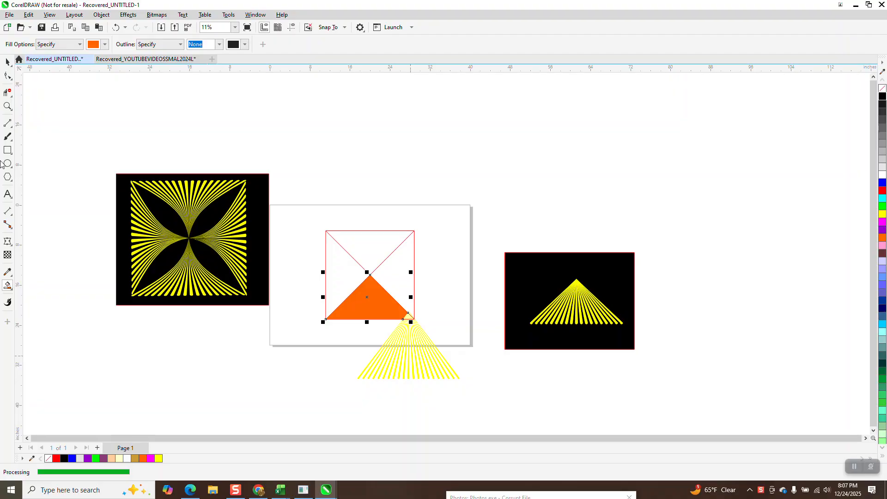
pyautogui.press('space')
pyautogui.moveTo(418, 355); pyautogui.dragTo(449, 385)
pyautogui.click(385, 307)
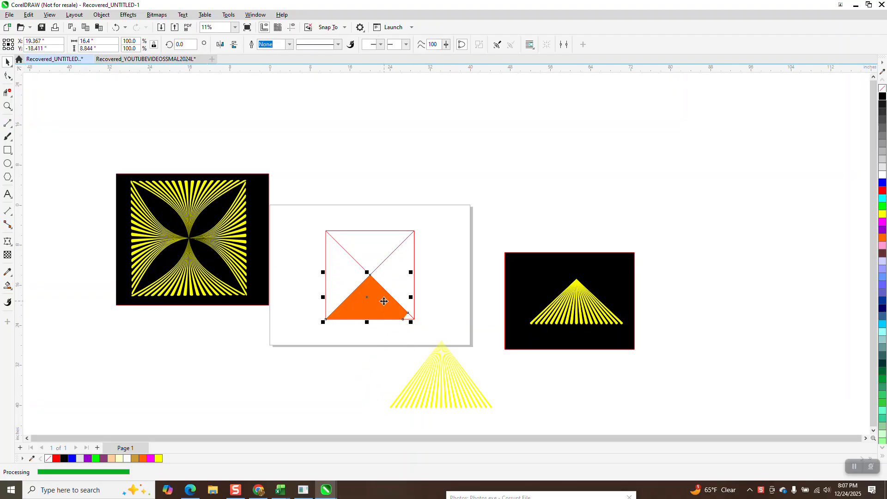
pyautogui.press('Delete')
# - Smart Fill the square's lower triangle in orange and move the new triangle down 10 inches
pyautogui.click(12, 291)
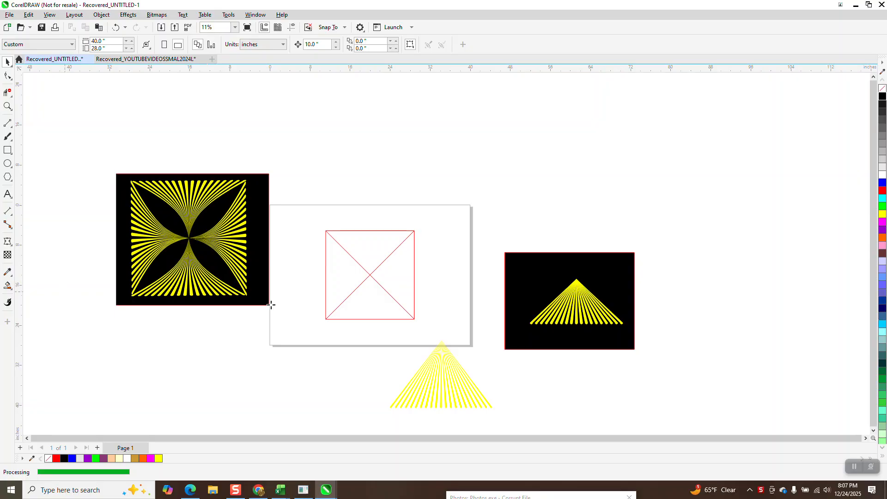
pyautogui.click(362, 303)
pyautogui.press('Down')
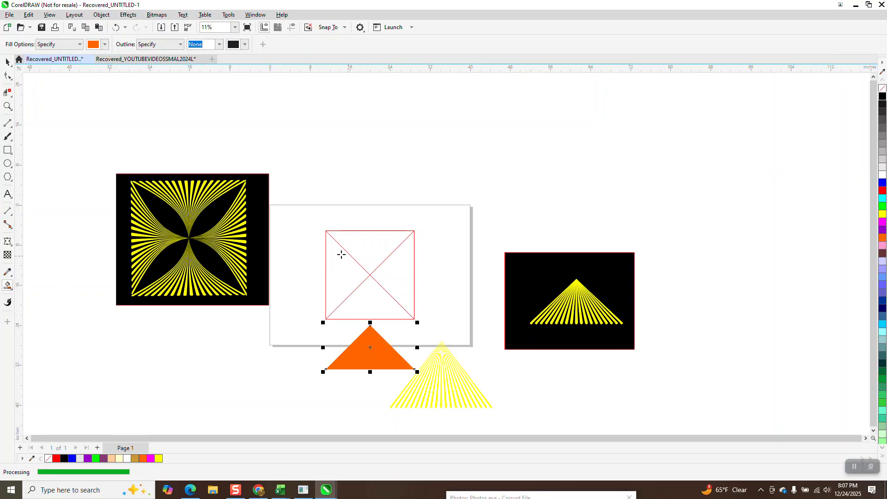
# - Delete the construction square together with its two diagonals
pyautogui.click(7, 62)
pyautogui.moveTo(291, 196); pyautogui.dragTo(423, 331)
pyautogui.press('Delete')
# - Move the orange triangle onto the page and change it to a black outline with no fill
pyautogui.moveTo(390, 358); pyautogui.dragTo(375, 276)
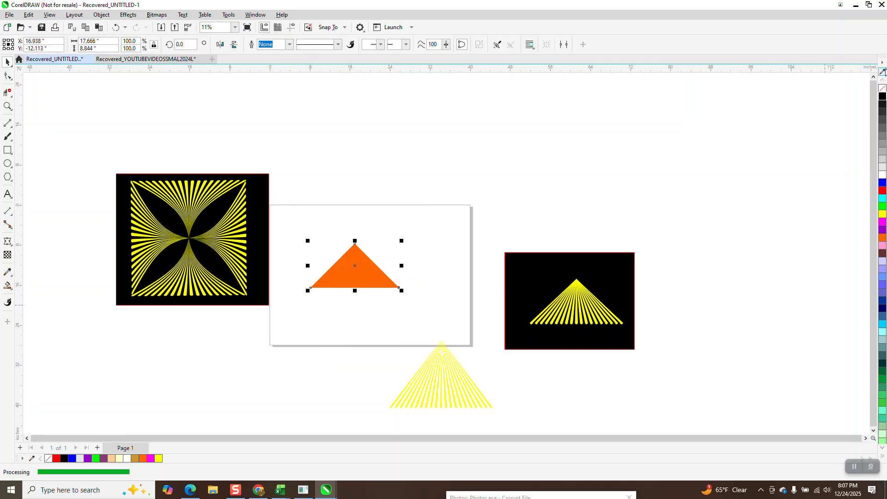
pyautogui.click(883, 88)
pyautogui.rightClick(882, 96)
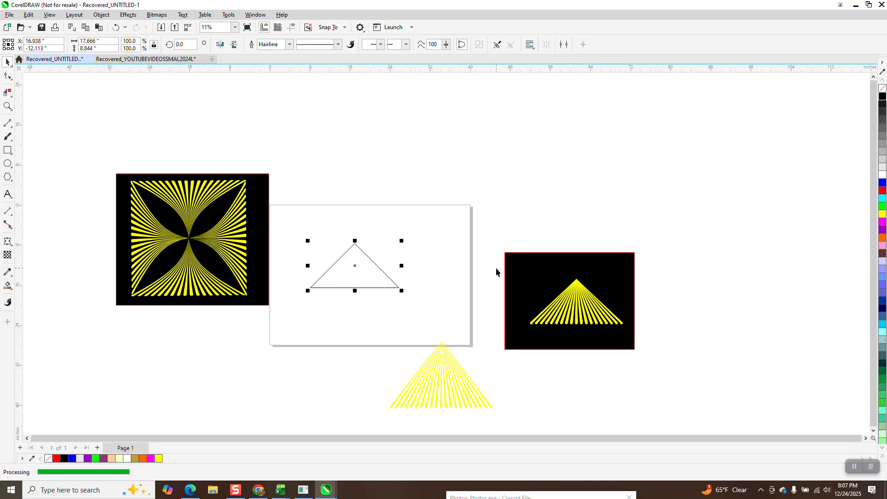
# - Place a spare copy of the outlined triangle above the page and a spare copy of the yellow fan beside it
pyautogui.moveTo(350, 266); pyautogui.dragTo(438, 185)
pyautogui.moveTo(461, 400); pyautogui.dragTo(509, 434)
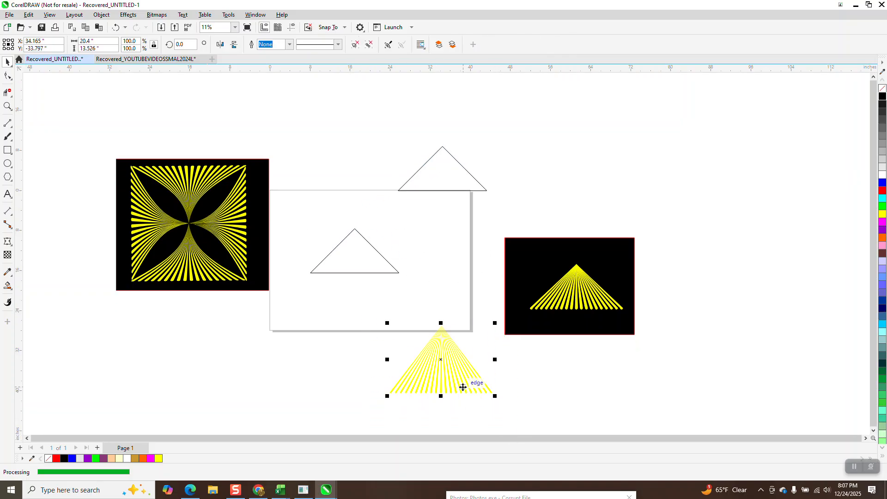
pyautogui.moveTo(479, 376); pyautogui.dragTo(600, 180)
pyautogui.click(467, 401)
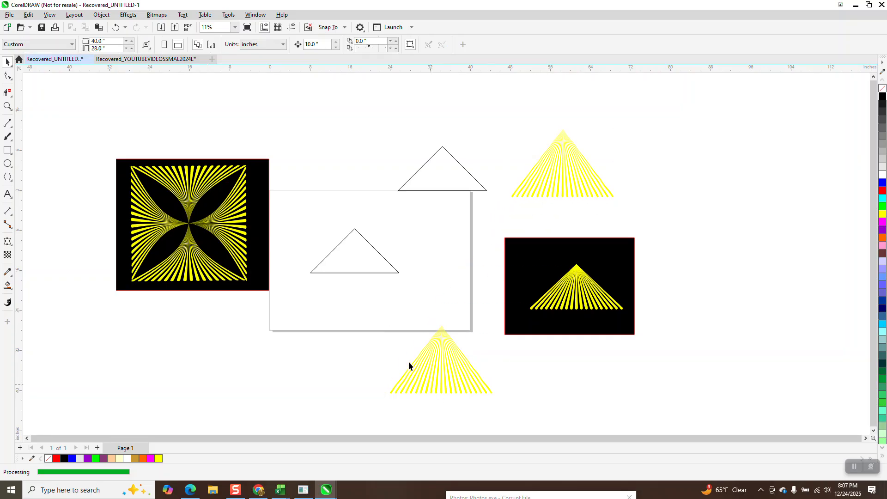
# - Select the original yellow fan below the page and open the Envelope effect settings
pyautogui.click(433, 346)
pyautogui.click(128, 14)
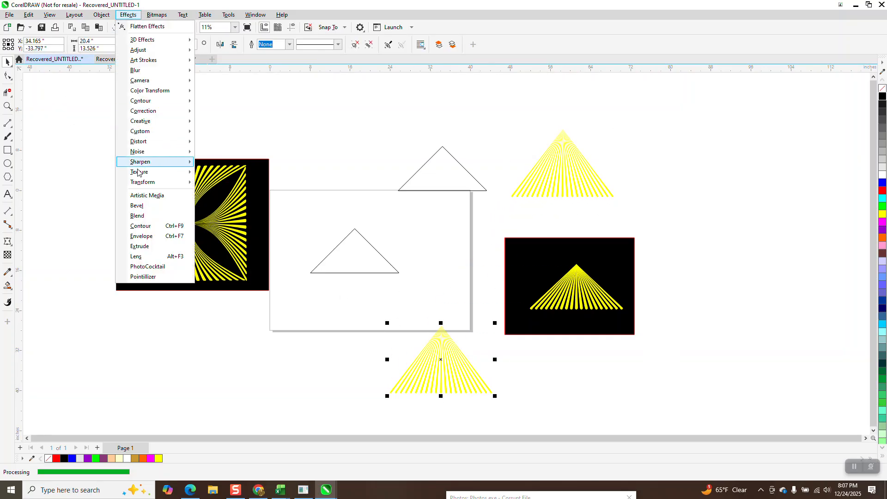
pyautogui.click(142, 238)
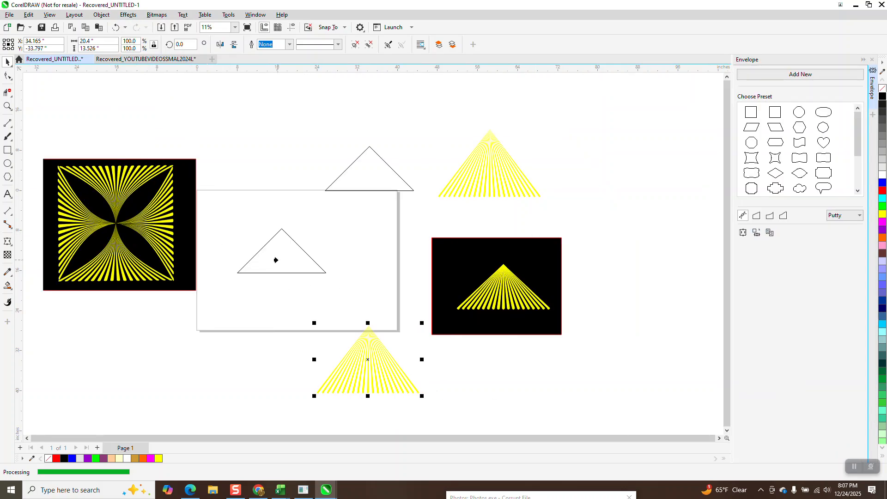
# - Undo the lopsided Putty envelope distortion on the yellow fan
pyautogui.click(8, 106)
pyautogui.moveTo(290, 312); pyautogui.dragTo(448, 396)
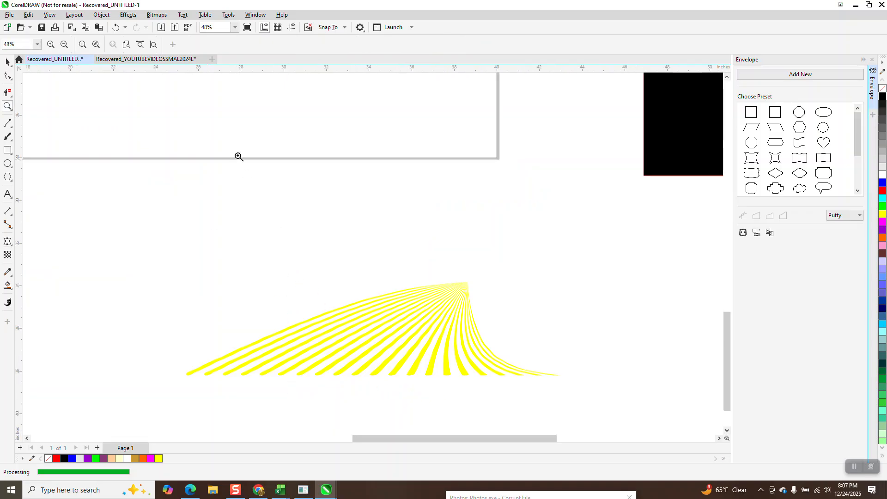
pyautogui.click(115, 28)
pyautogui.scroll(-1, 424, 244)
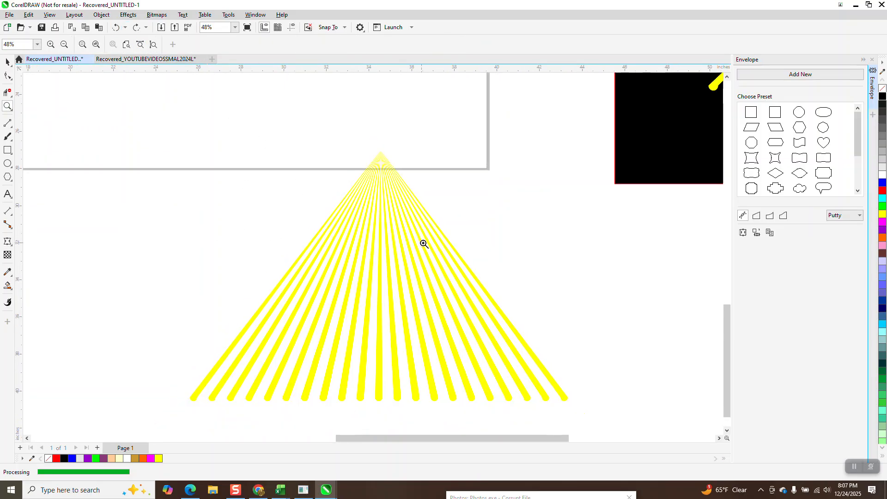
# - Set the envelope mapping mode to Vertical and shape the yellow fan with an envelope created from the outlined triangle on the page
pyautogui.click(858, 215)
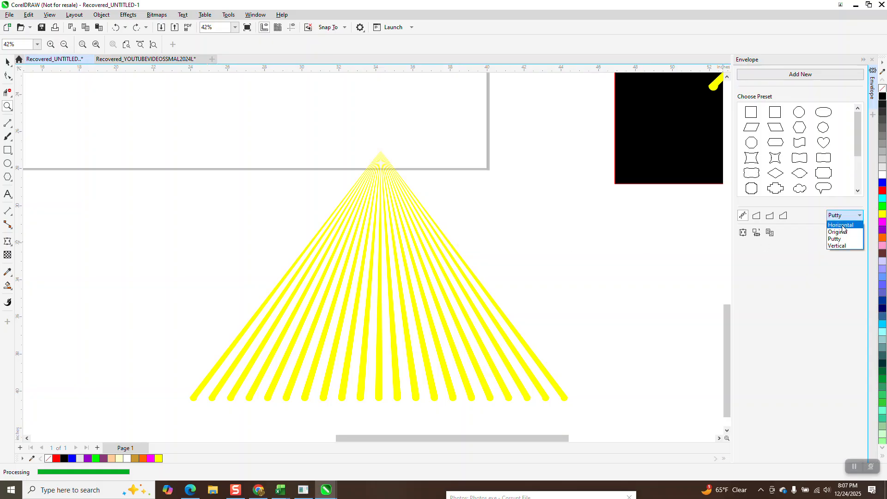
pyautogui.click(837, 246)
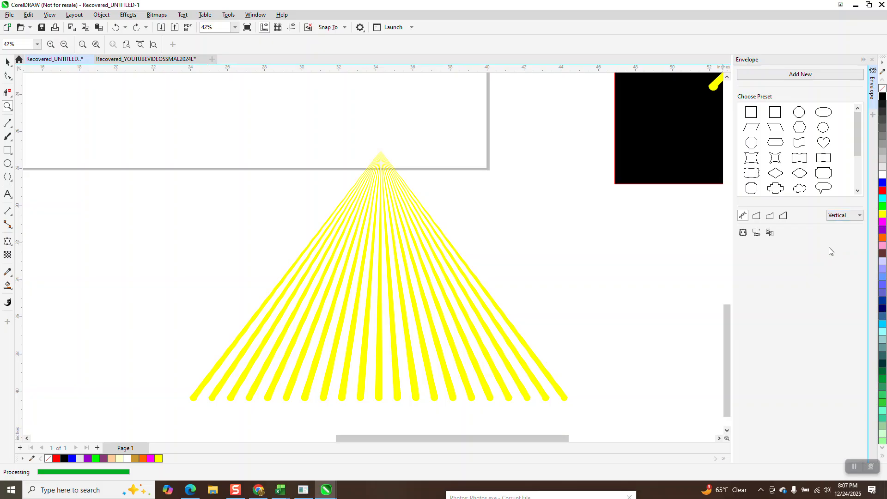
pyautogui.scroll(-3, 479, 279)
pyautogui.scroll(-1, 545, 290)
pyautogui.click(755, 234)
pyautogui.click(312, 130)
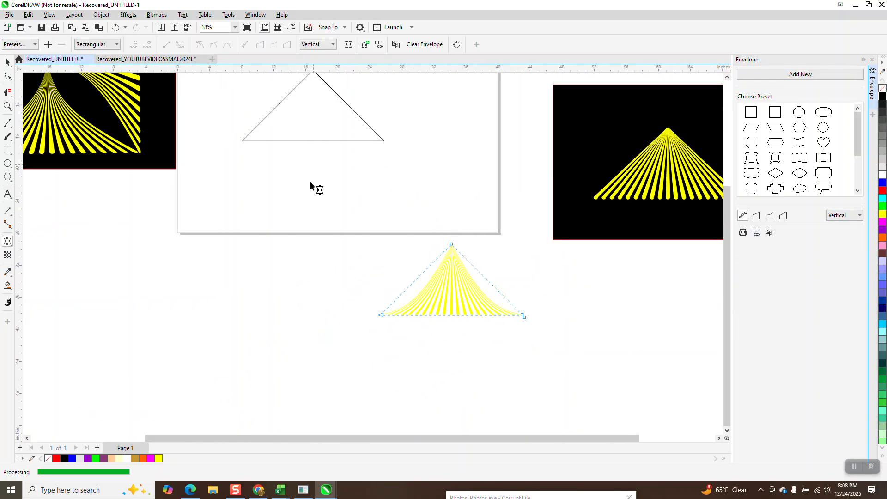
# - Move the outlined triangle below the page and place the enveloped yellow fan on the page
pyautogui.click(8, 62)
pyautogui.scroll(-2, 410, 305)
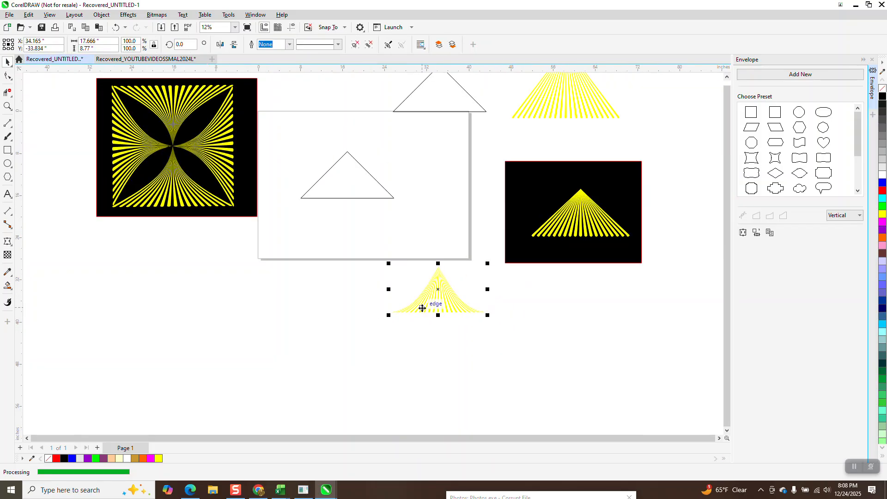
pyautogui.moveTo(370, 198); pyautogui.dragTo(276, 372)
pyautogui.moveTo(435, 309); pyautogui.dragTo(373, 203)
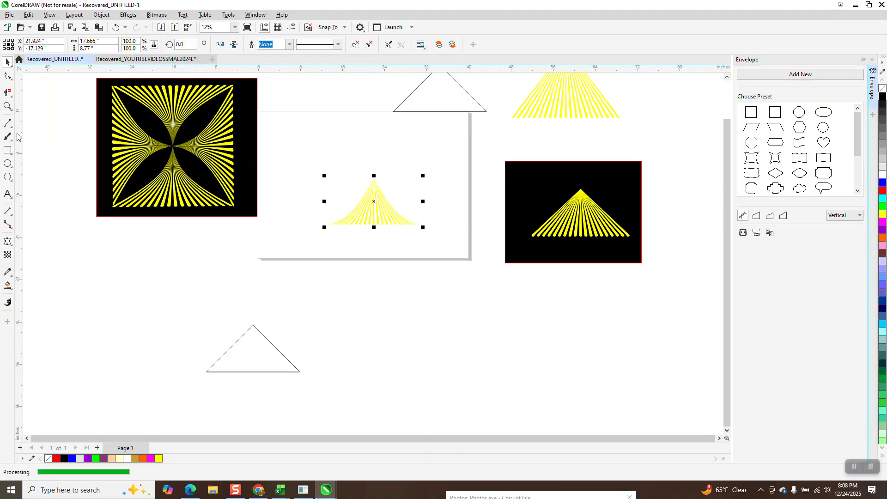
# - Give the enveloped fan a blue outline and a blue fill
pyautogui.click(7, 107)
pyautogui.moveTo(416, 235); pyautogui.dragTo(460, 263)
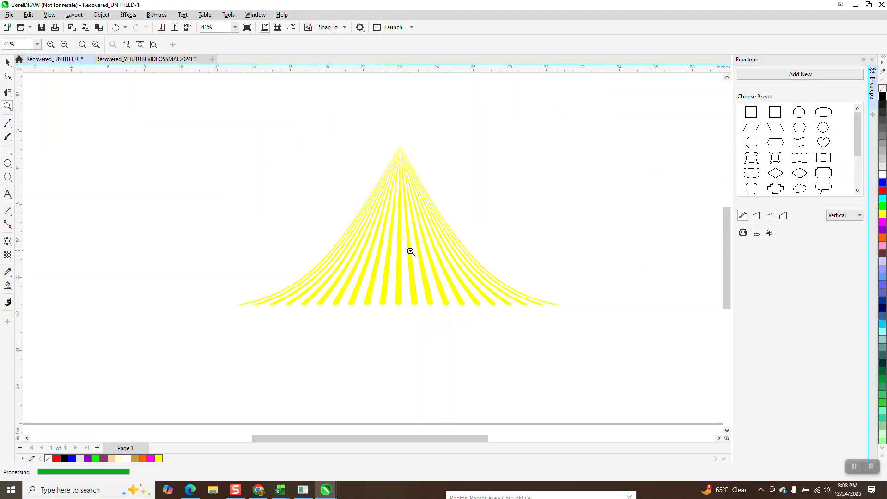
pyautogui.doubleClick(7, 62)
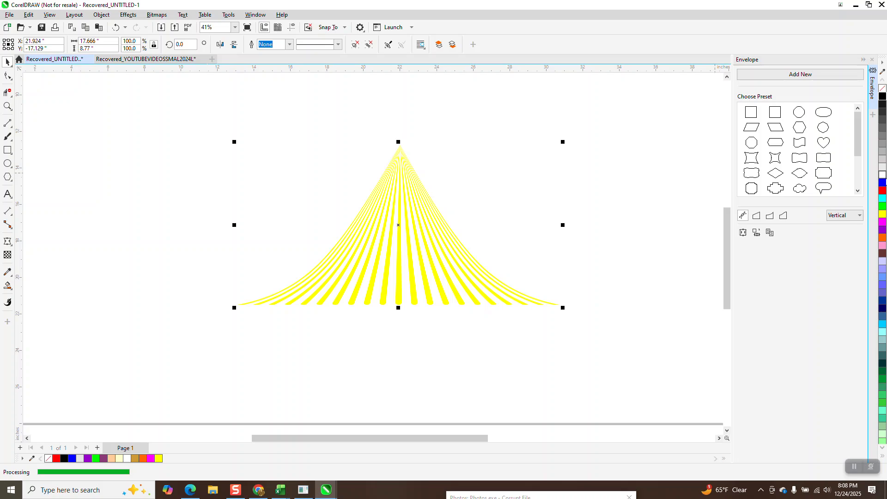
pyautogui.rightClick(882, 183)
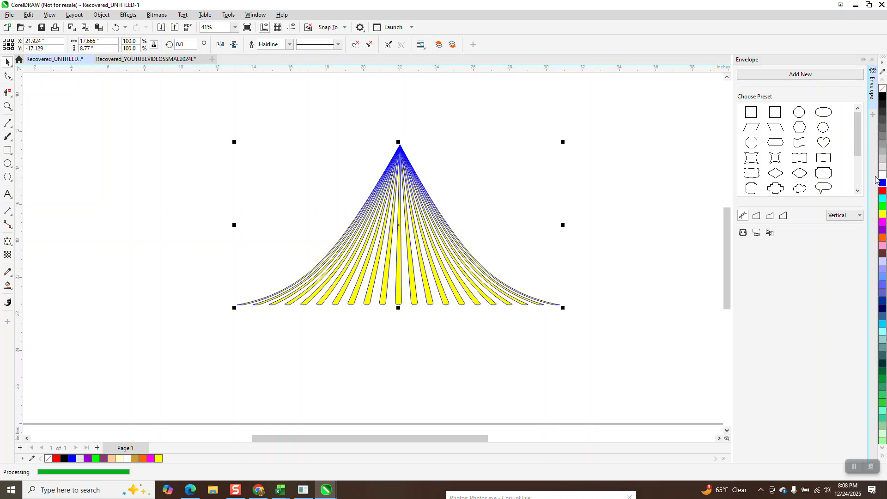
pyautogui.click(881, 182)
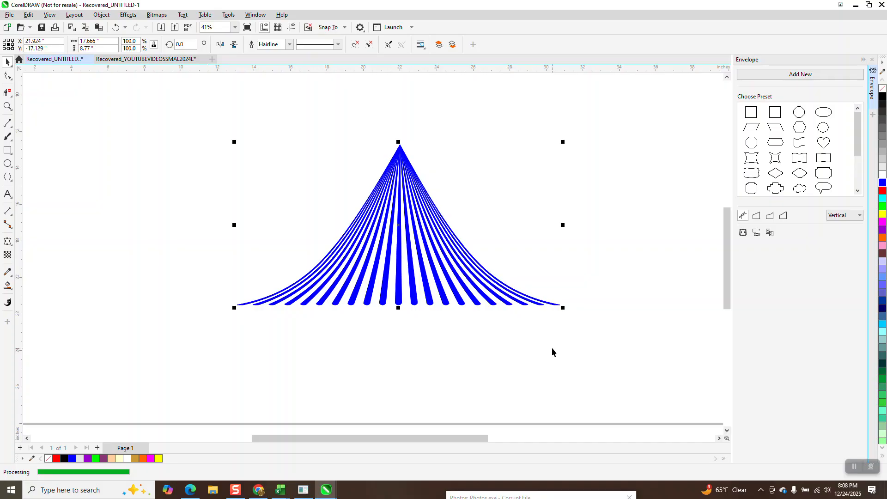
# - Rotate a copy of the blue fan 90 degrees about its apex and repeat twice to complete the four-sided pattern
pyautogui.click(446, 302)
pyautogui.write('90')
pyautogui.press('Return')
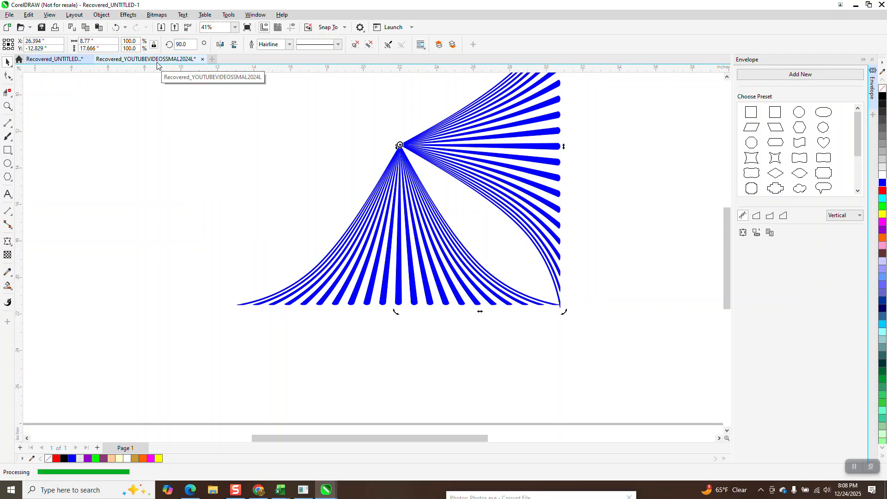
pyautogui.hotkey('ctrl', 'r')
pyautogui.hotkey('ctrl', 'r')
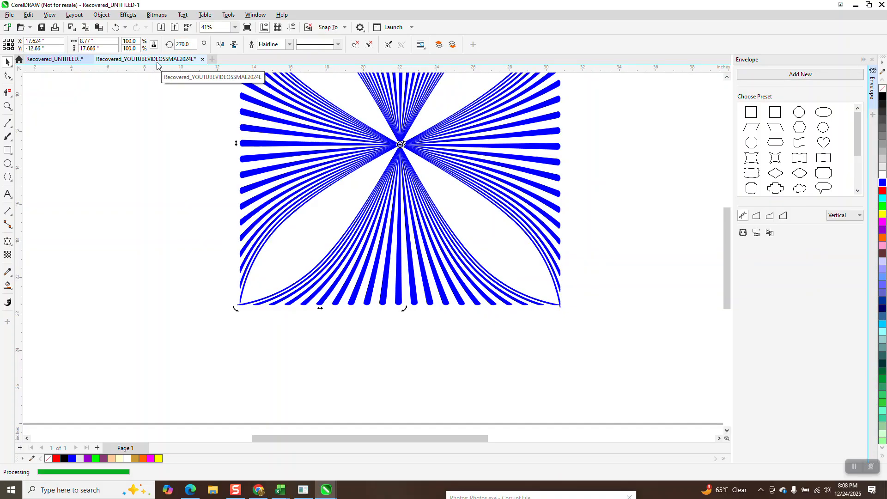
# - Select all four blue fans and recolour their fill and outline yellow
pyautogui.scroll(-2, 324, 411)
pyautogui.moveTo(252, 172); pyautogui.dragTo(517, 371)
pyautogui.rightClick(883, 214)
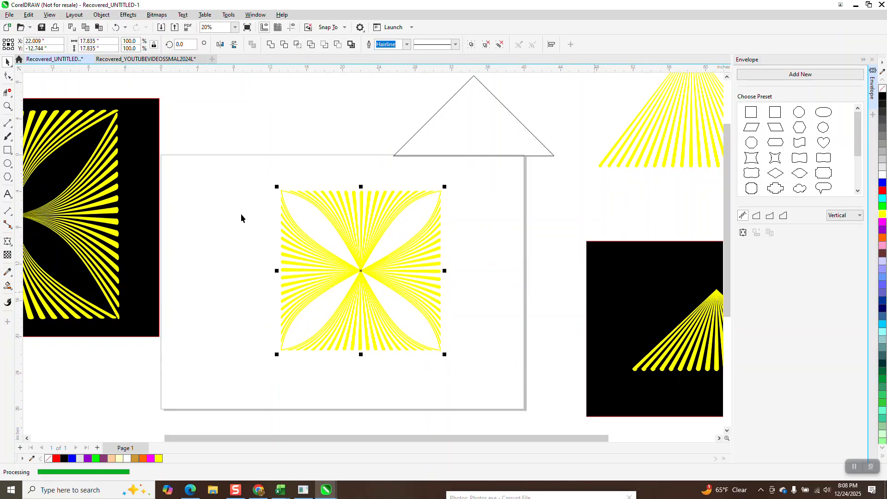
# - Place the black rectangle behind the new yellow pattern and move both off the page to the upper left
pyautogui.moveTo(148, 196); pyautogui.dragTo(451, 258)
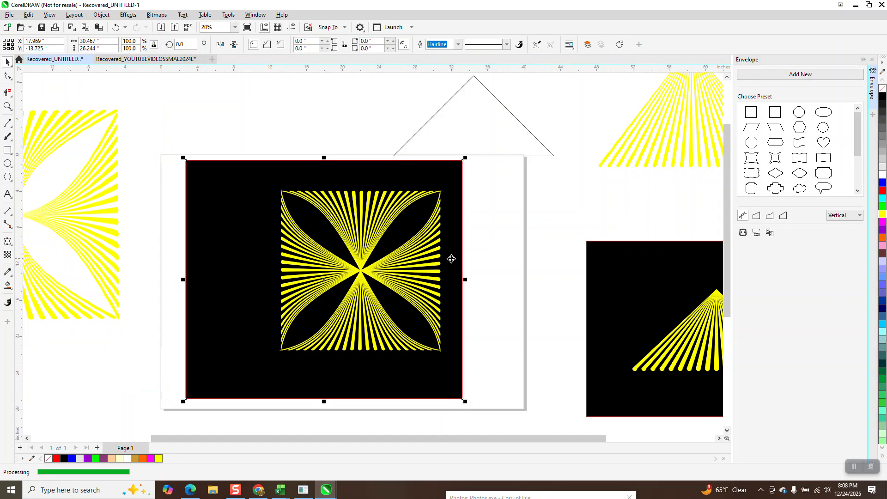
pyautogui.scroll(-1, 454, 260)
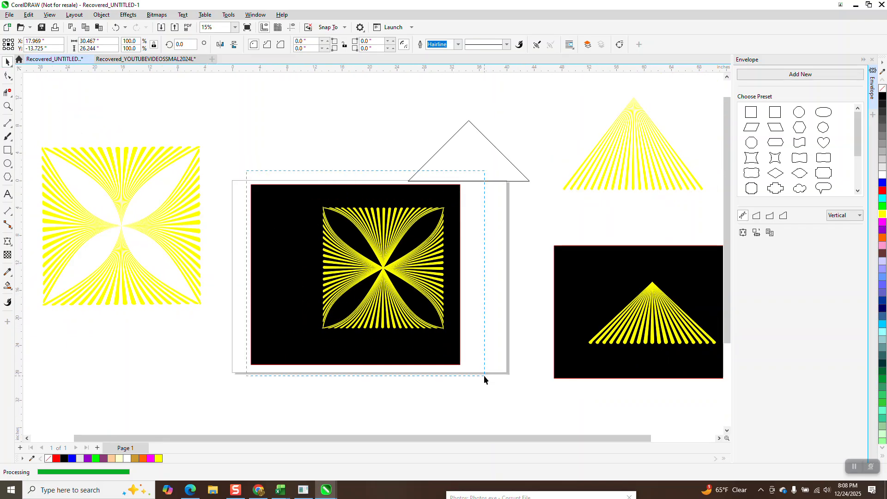
pyautogui.scroll(-1, 437, 272)
pyautogui.moveTo(218, 238); pyautogui.dragTo(147, 144)
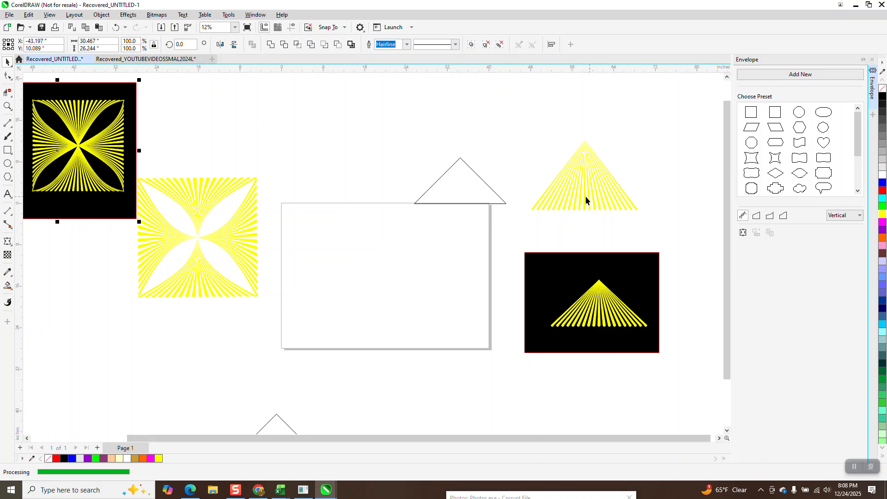
# - Bring the spare outlined triangle and the spare yellow fan onto the page and select both
pyautogui.moveTo(452, 192); pyautogui.dragTo(373, 280)
pyautogui.moveTo(546, 212); pyautogui.dragTo(454, 244)
pyautogui.moveTo(318, 179); pyautogui.dragTo(527, 321)
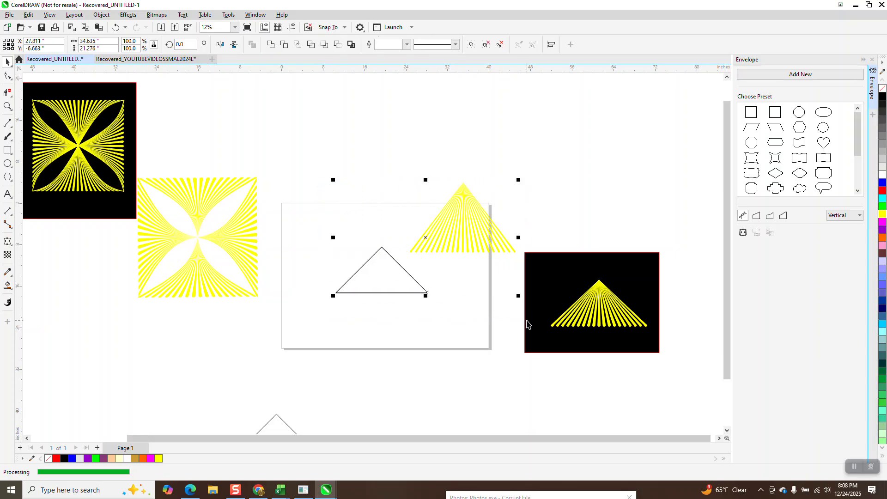
# - Duplicate the selected triangle and yellow fan above the originals and select only the lower fan
pyautogui.hotkey('ctrl', 'd')
pyautogui.click(488, 251)
pyautogui.click(485, 236)
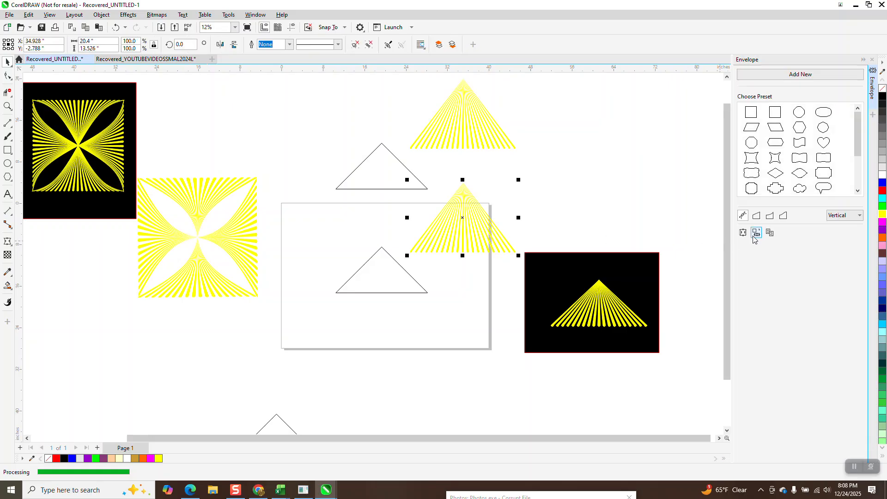
# - Try shaping the lower yellow fan with an envelope created from the lower triangle, using Horizontal mapping, and undo it
pyautogui.click(845, 215)
pyautogui.click(837, 223)
pyautogui.click(369, 280)
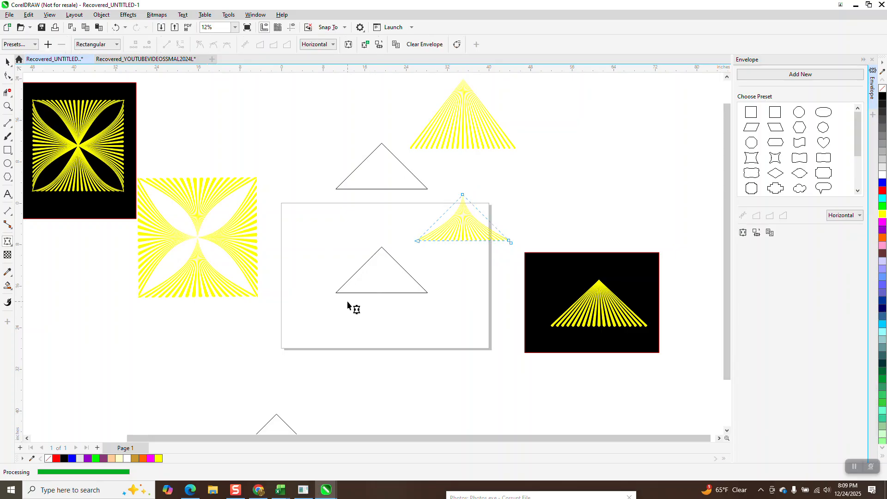
pyautogui.click(116, 27)
# - Try the triangle envelope on the lower fan with Putty mapping and undo it
pyautogui.click(859, 215)
pyautogui.click(845, 239)
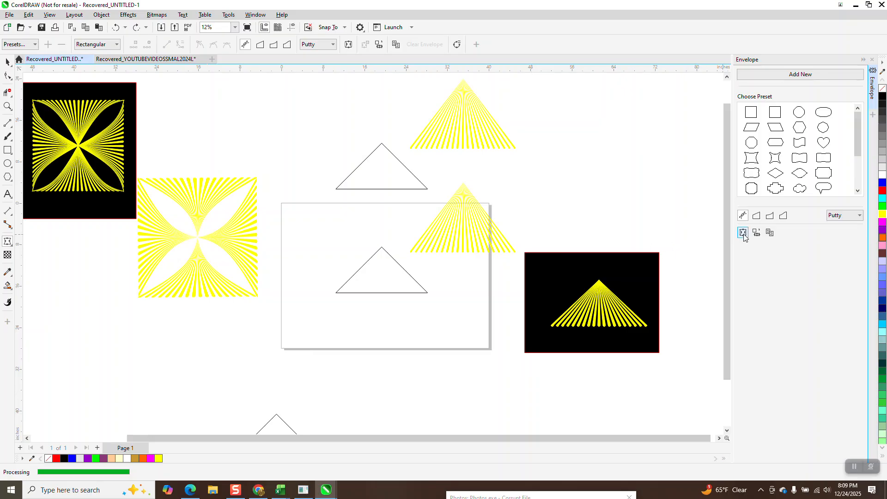
pyautogui.click(398, 293)
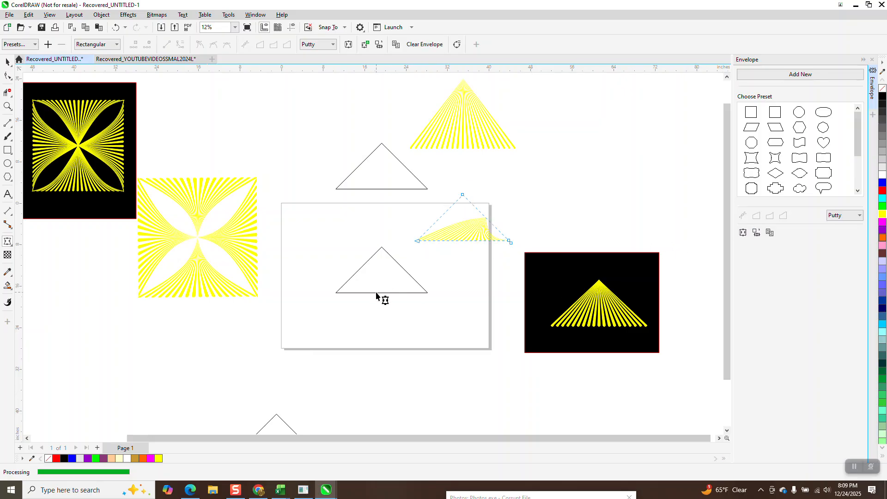
pyautogui.click(115, 27)
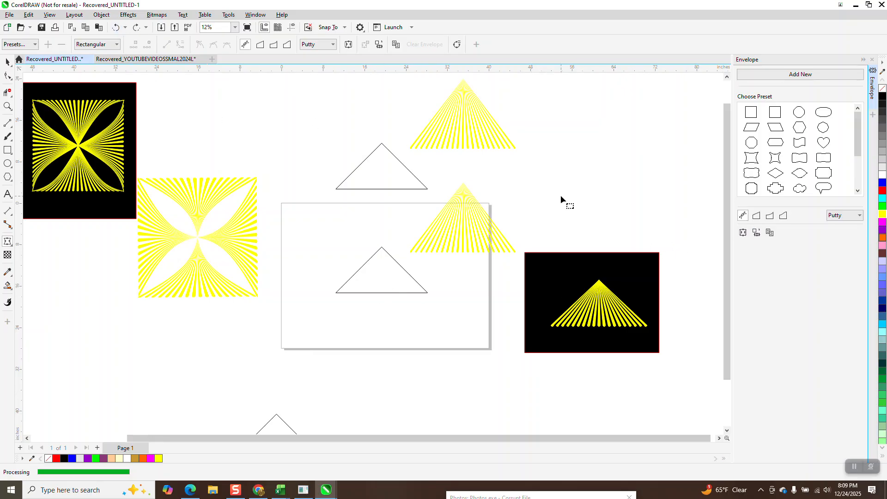
# - Try the triangle envelope on the lower fan with Original mapping and undo it
pyautogui.click(860, 216)
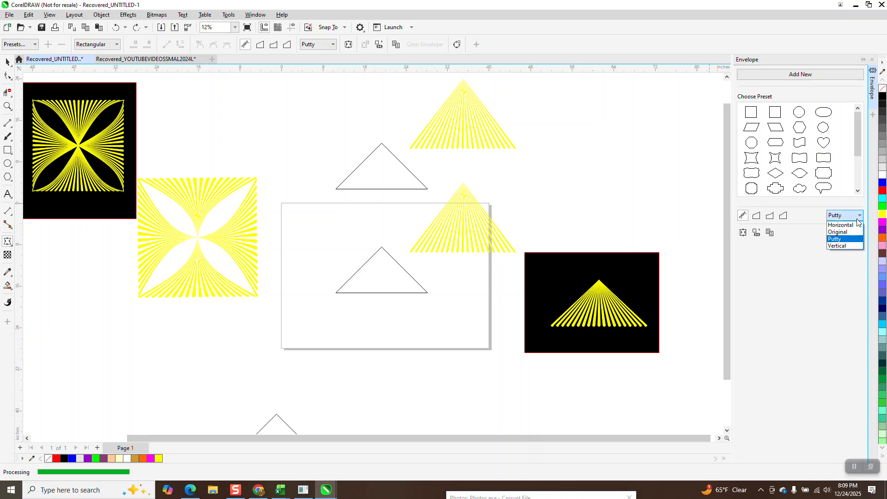
pyautogui.click(841, 232)
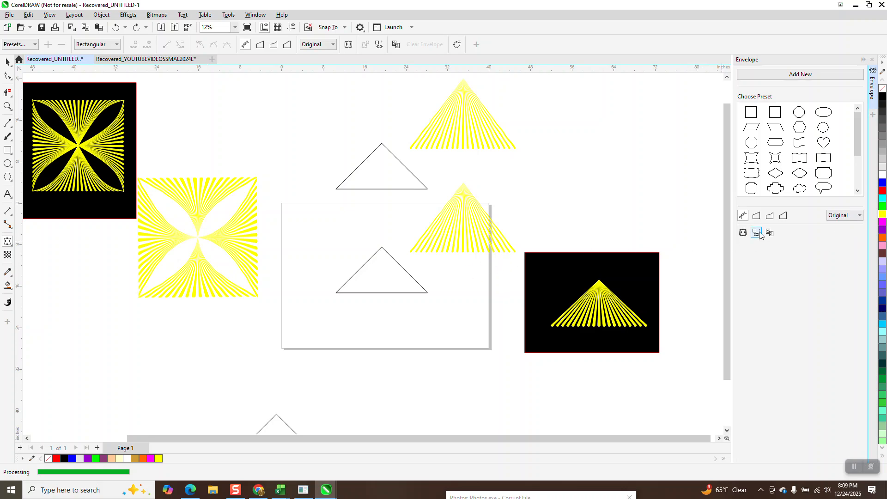
pyautogui.hotkey('ctrl', 'shift', 'z')
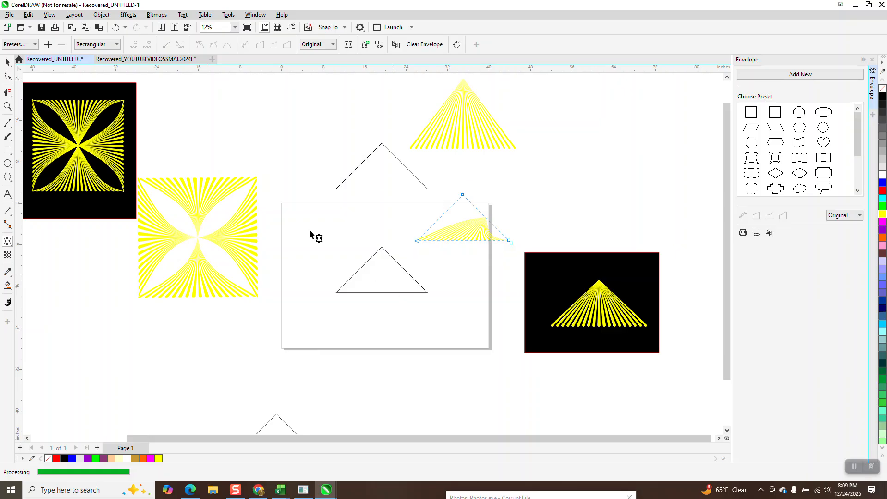
pyautogui.click(116, 27)
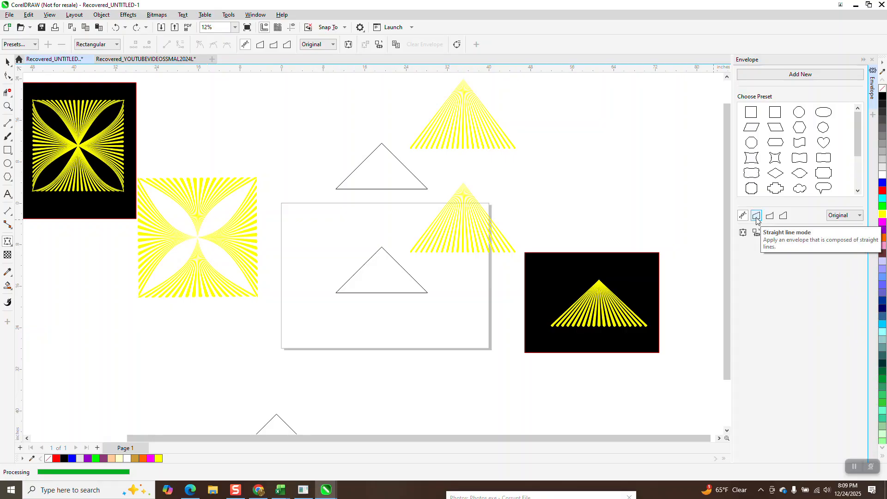
# - Try the triangle envelope on the lower fan with Vertical mapping and straight line mode, and undo it
pyautogui.click(859, 216)
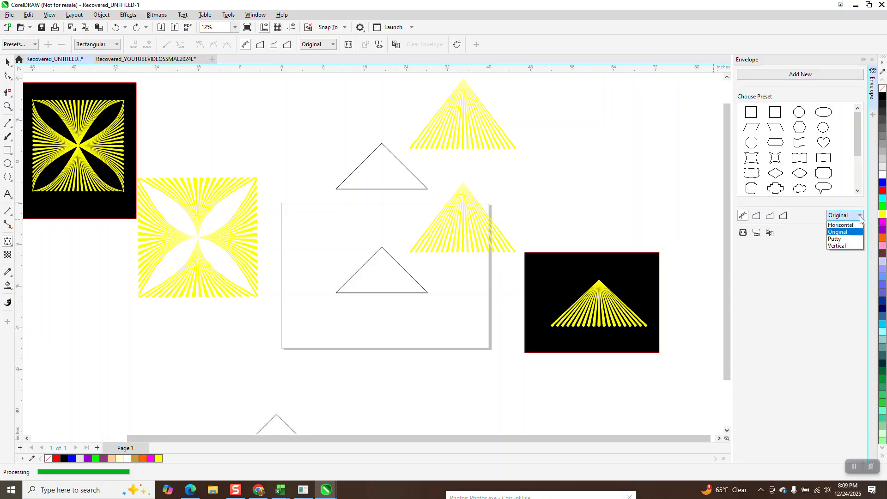
pyautogui.click(843, 246)
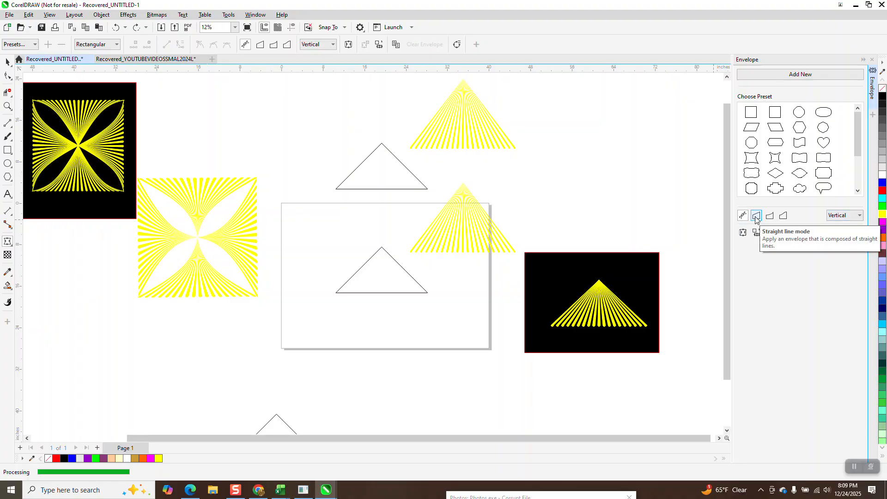
pyautogui.click(755, 217)
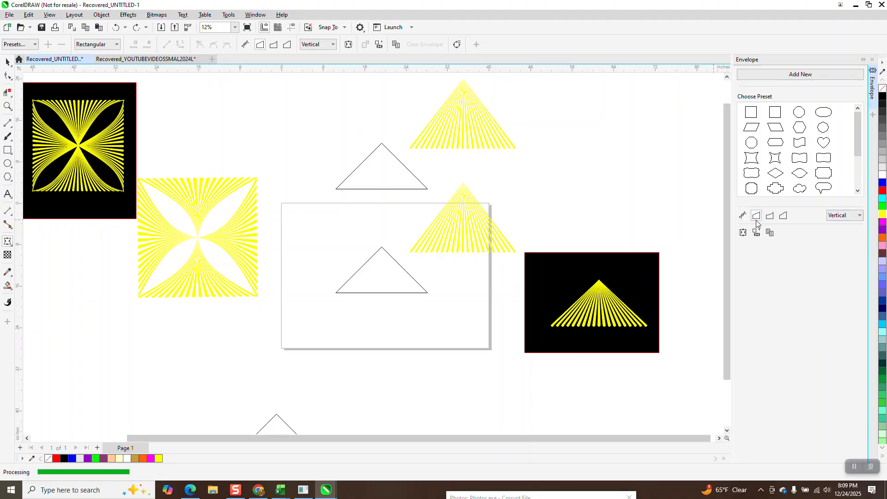
pyautogui.click(378, 287)
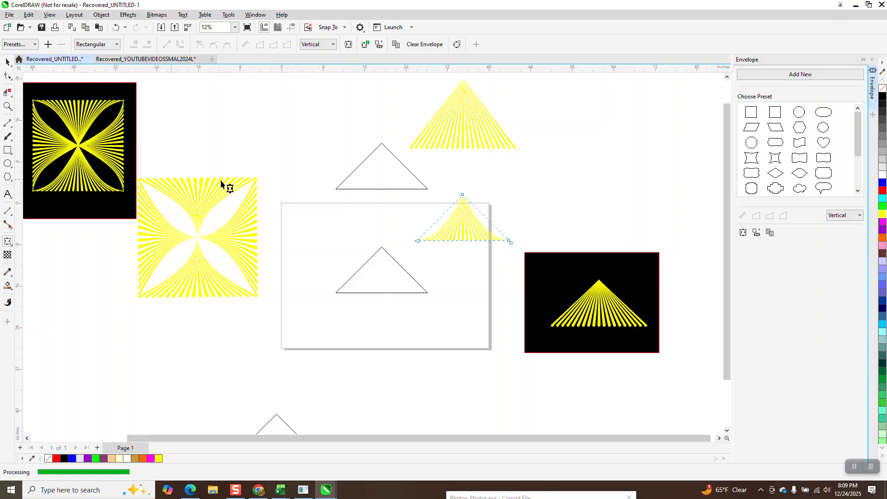
pyautogui.click(117, 28)
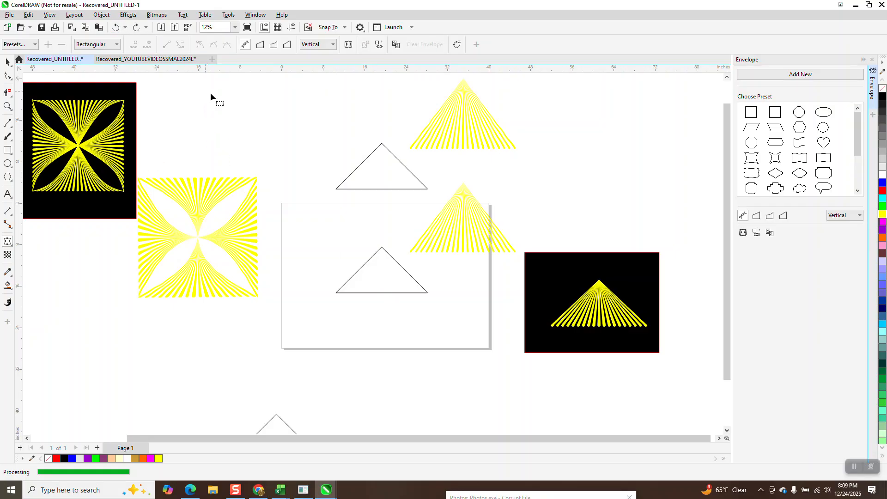
# - Envelope the lower yellow fan into the lower triangle's shape using Horizontal mapping and straight line mode
pyautogui.click(859, 215)
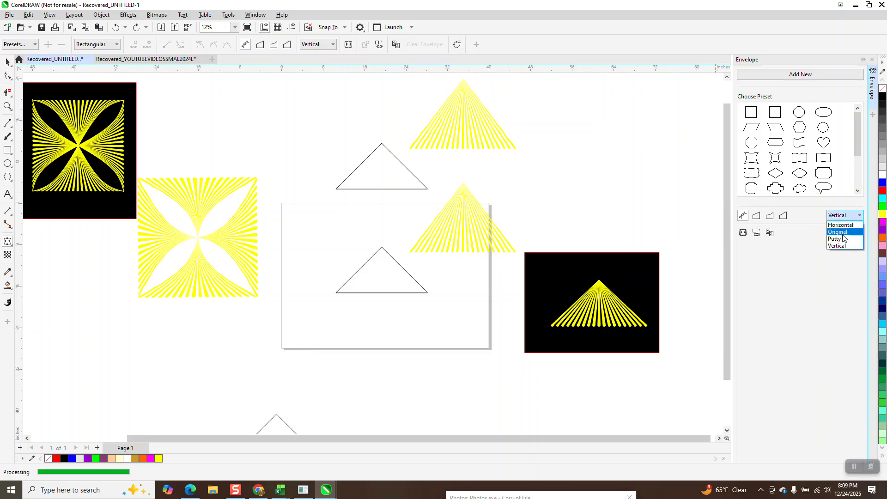
pyautogui.click(845, 229)
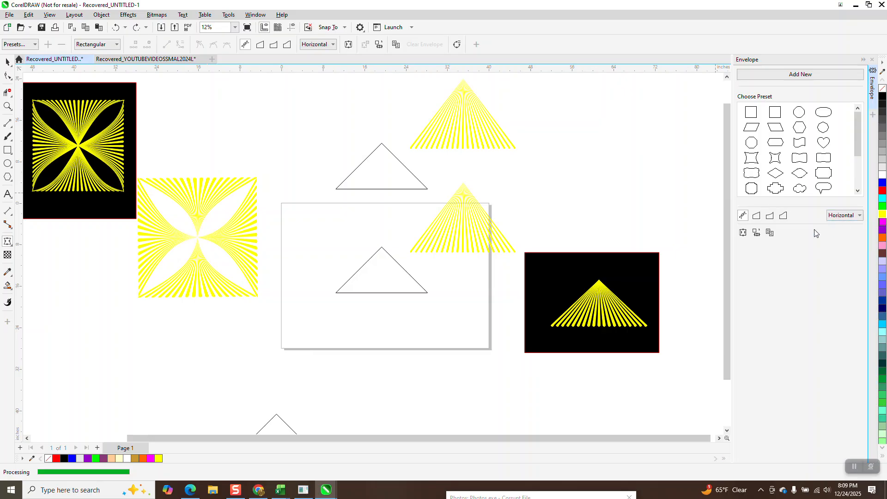
pyautogui.click(755, 216)
pyautogui.click(755, 233)
pyautogui.click(387, 283)
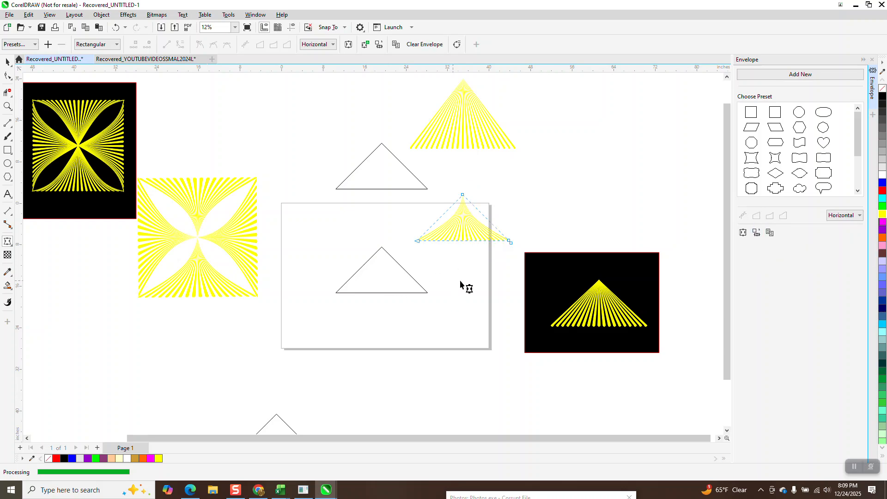
pyautogui.click(770, 233)
# - Move the black rectangle from the upper-left yellow pattern to behind the yellow pattern beside the page
pyautogui.scroll(-1, 621, 372)
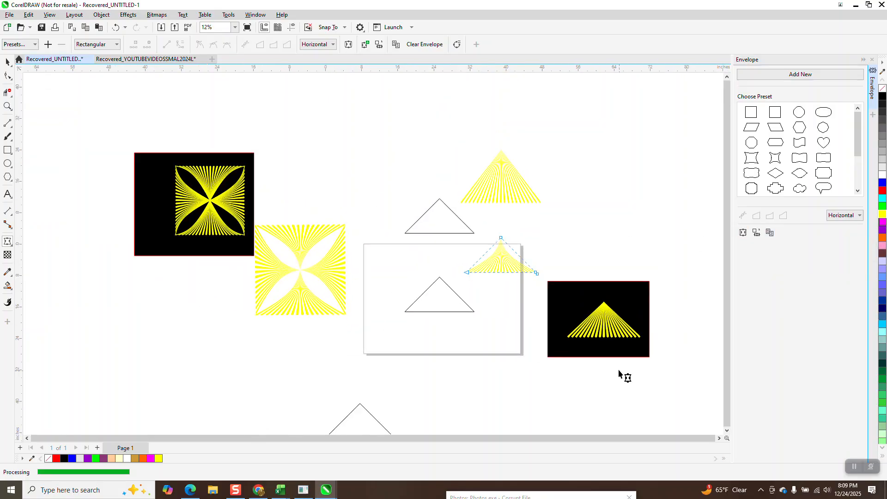
pyautogui.click(8, 106)
pyautogui.moveTo(122, 156); pyautogui.dragTo(431, 270)
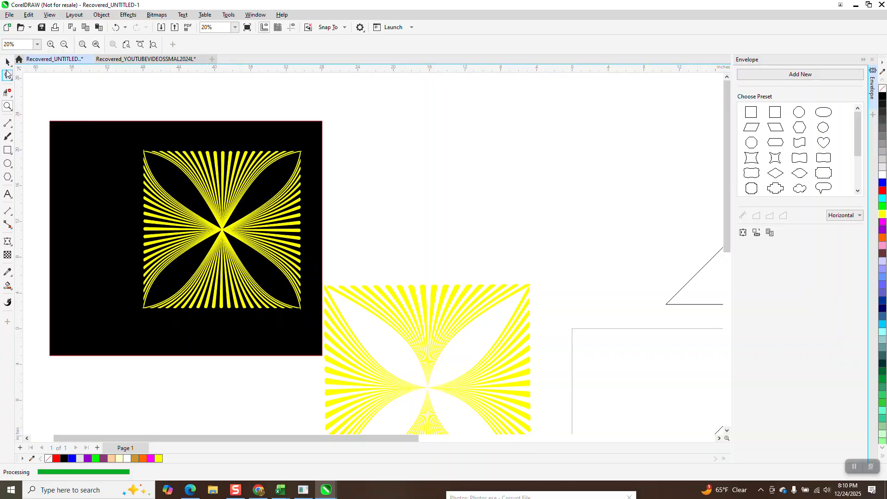
pyautogui.click(7, 62)
pyautogui.moveTo(391, 275); pyautogui.dragTo(551, 354)
pyautogui.scroll(-1, 439, 219)
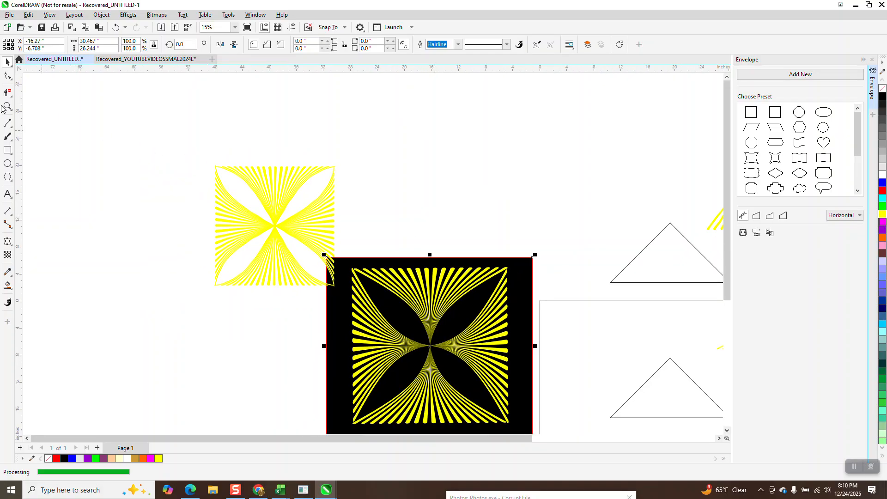
pyautogui.scroll(-1, 404, 229)
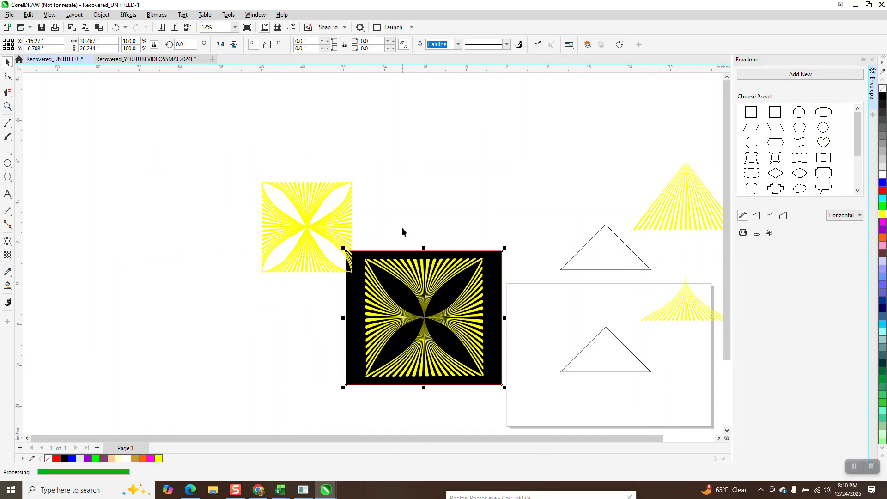